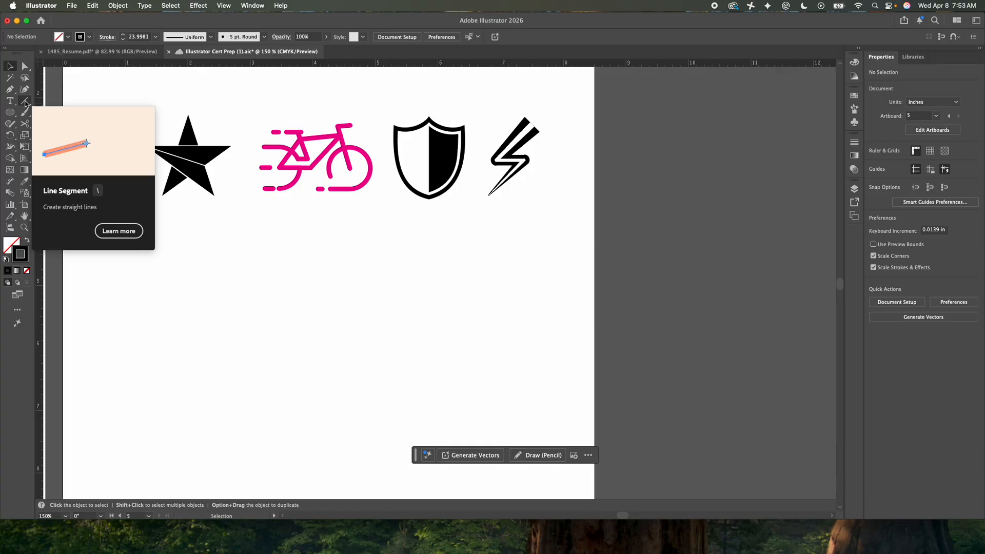
Draw a straight horizontal line about 6.27 in long below the row of icons and move it down slightly
{"action": "left_click", "coordinate": [24, 101]}
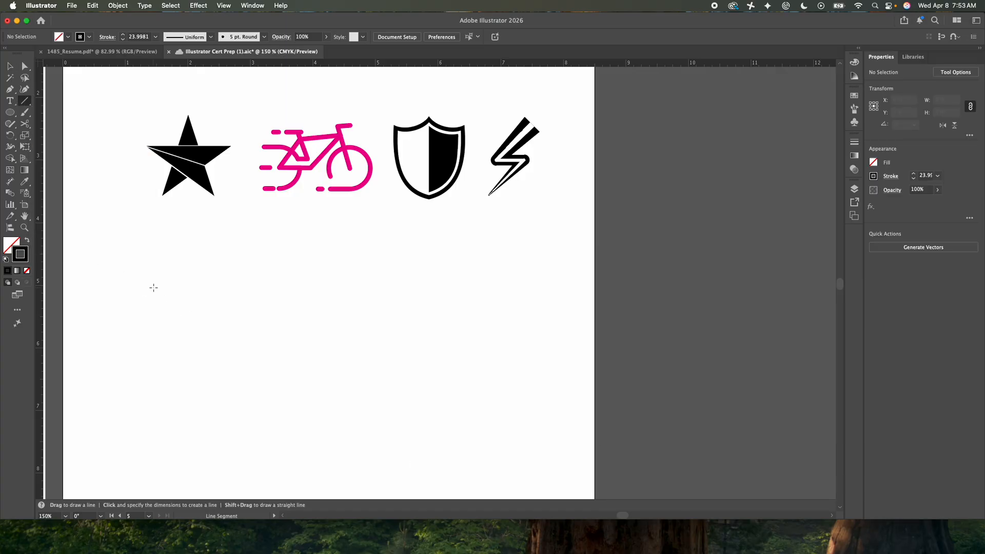
{"action": "mouse_move", "coordinate": [153, 288]}
{"action": "left_mouse_down"}
{"action": "mouse_move", "coordinate": [555, 301]}
{"action": "mouse_move", "coordinate": [546, 300]}
{"action": "left_mouse_up"}
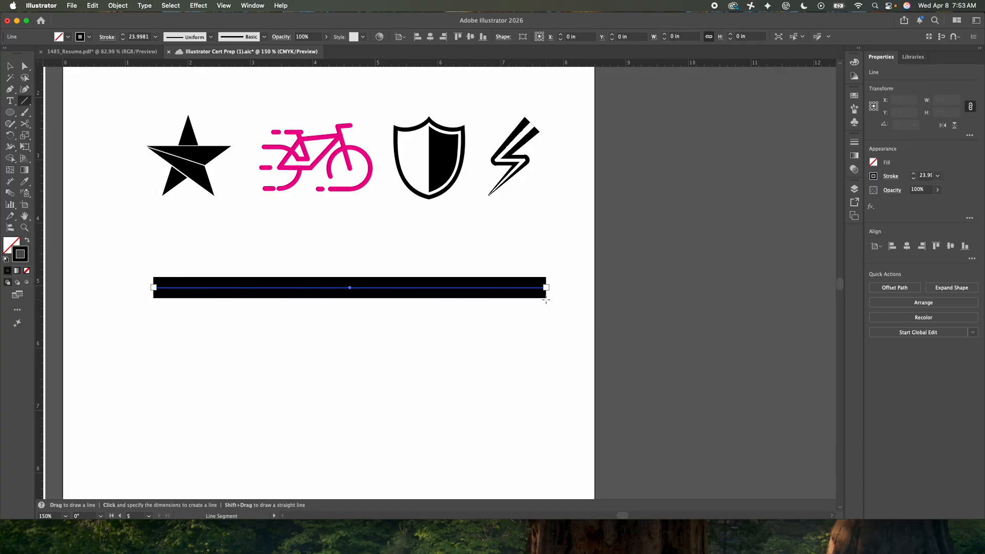
{"action": "left_click", "coordinate": [9, 65]}
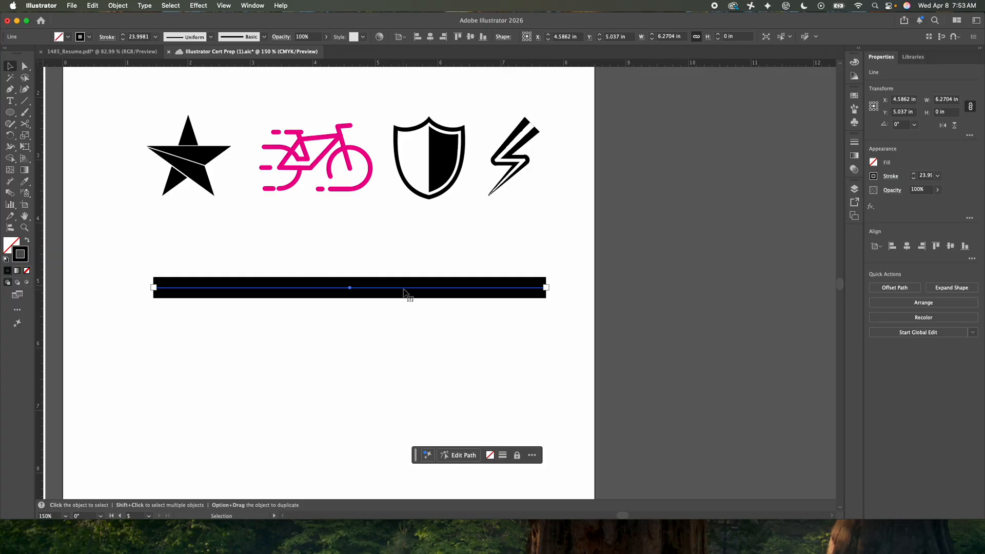
{"action": "left_click_drag", "start_coordinate": [401, 286], "coordinate": [394, 310]}
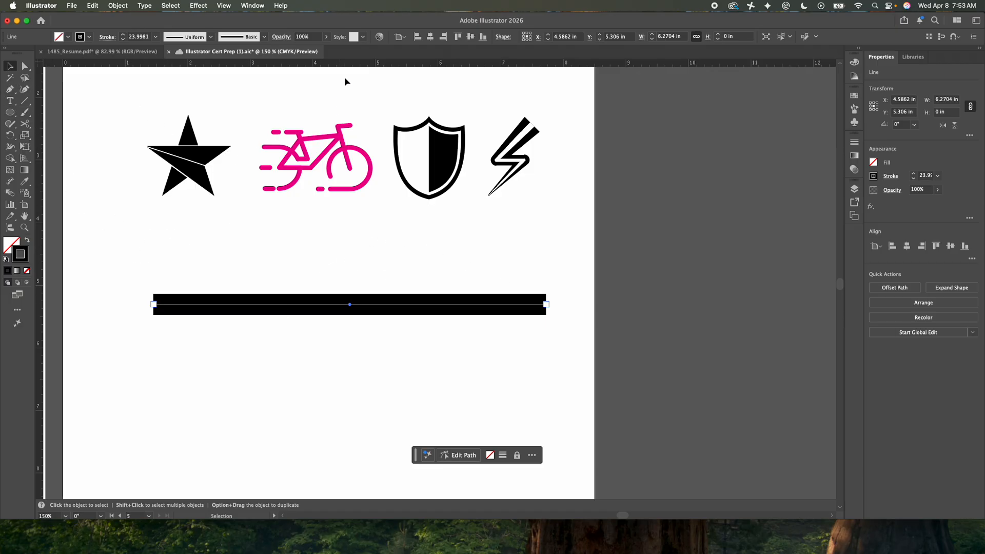
Apply a Zig Zag effect with smooth points to the line, increasing the size and reducing the ridges to form a wave with two troughs
{"action": "left_click", "coordinate": [243, 7]}
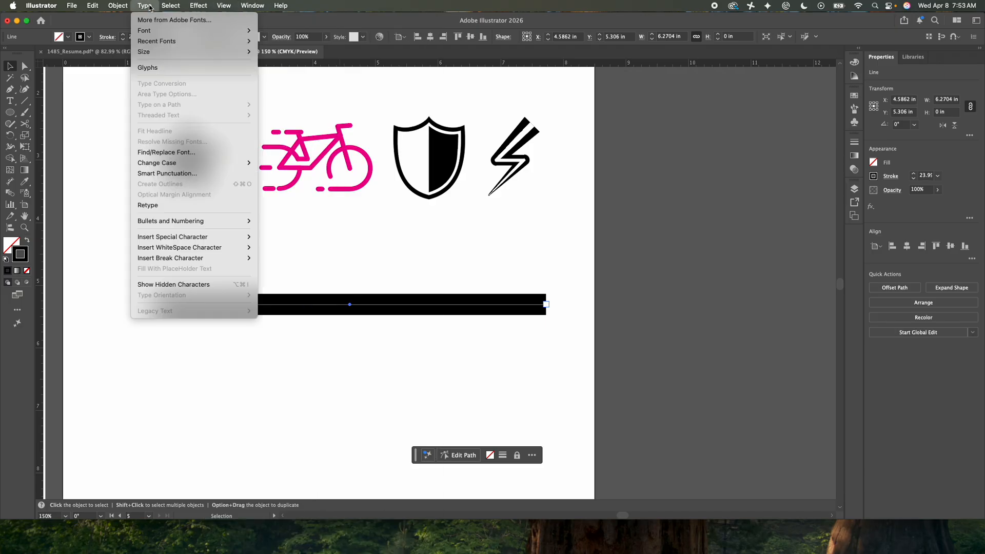
{"action": "mouse_move", "coordinate": [202, 8]}
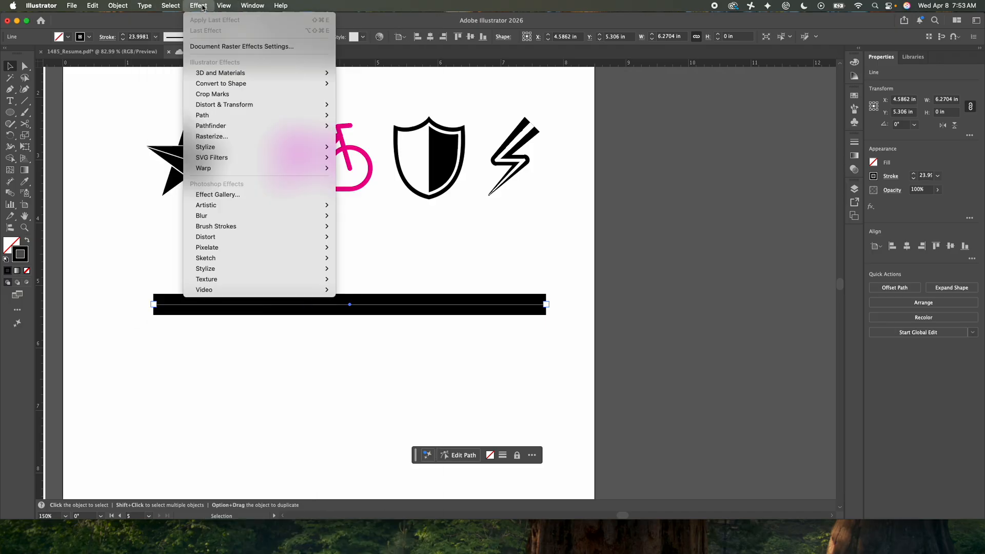
{"action": "mouse_move", "coordinate": [222, 105]}
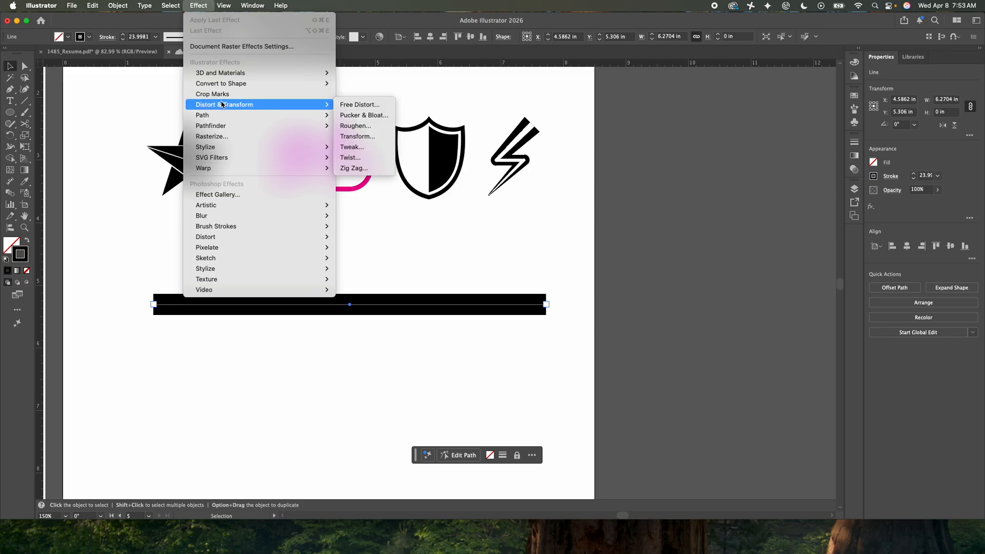
{"action": "left_click", "coordinate": [354, 168]}
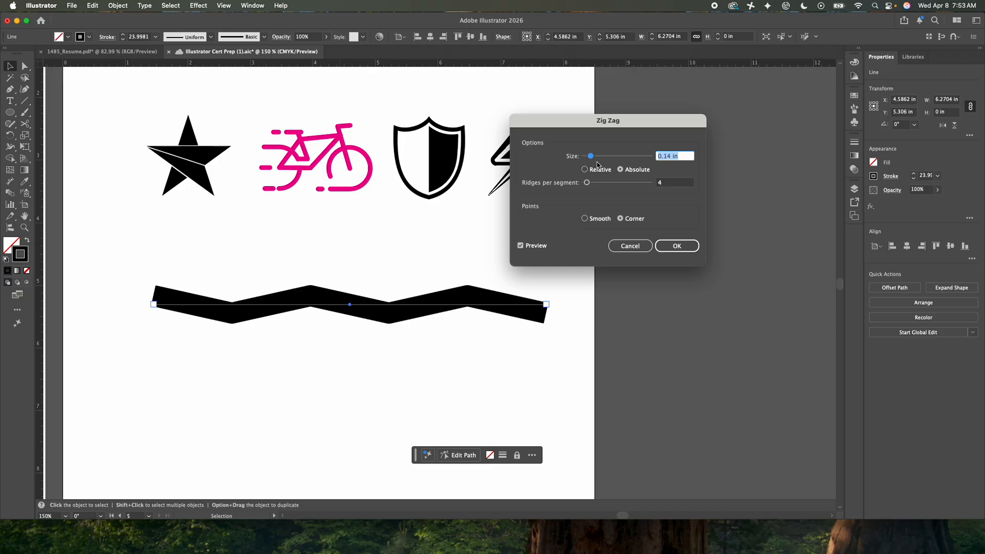
{"action": "left_click_drag", "start_coordinate": [590, 156], "coordinate": [605, 159]}
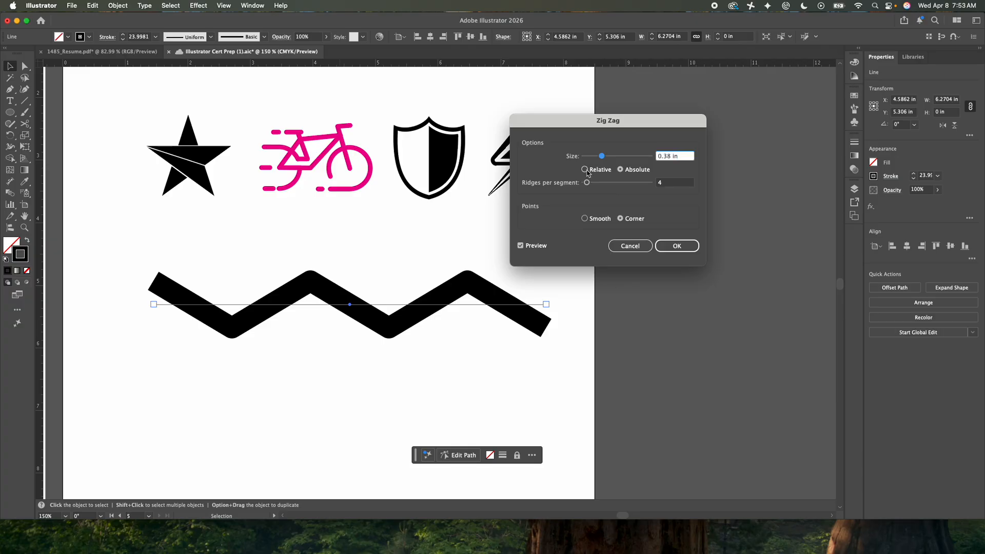
{"action": "left_click", "coordinate": [585, 219]}
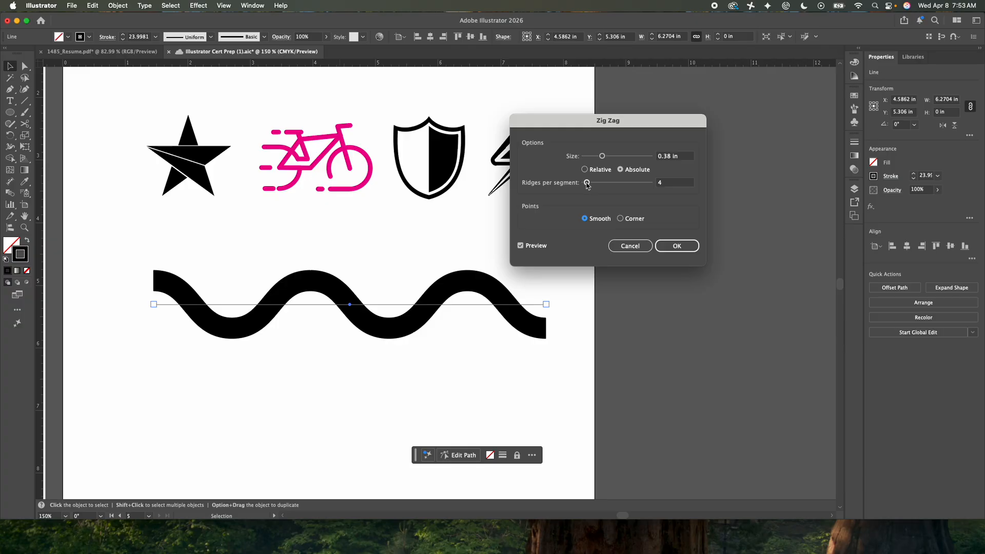
{"action": "left_click_drag", "start_coordinate": [587, 183], "coordinate": [612, 158]}
{"action": "left_click", "coordinate": [666, 246]}
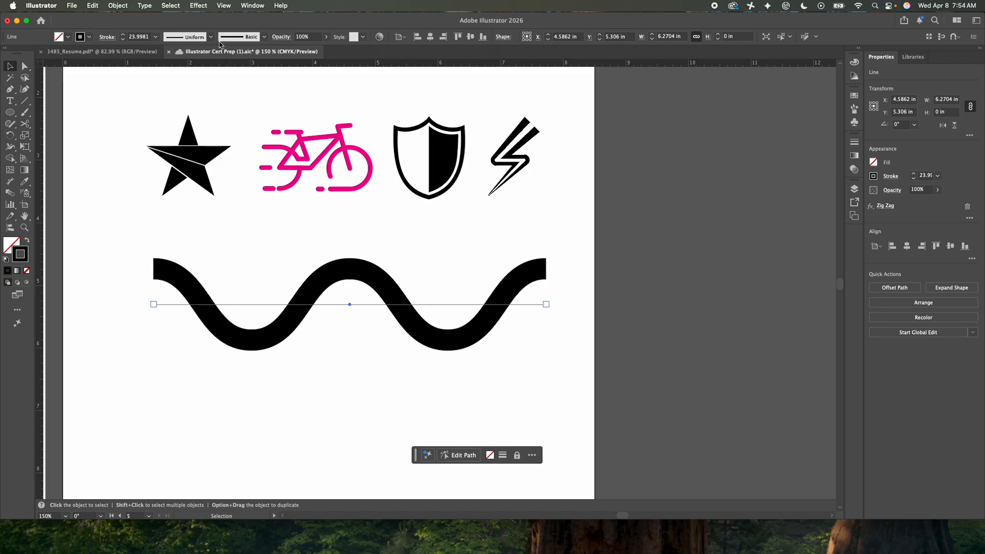
Expand the appearance of the wavy line into an editable path and deselect it
{"action": "left_click", "coordinate": [118, 6]}
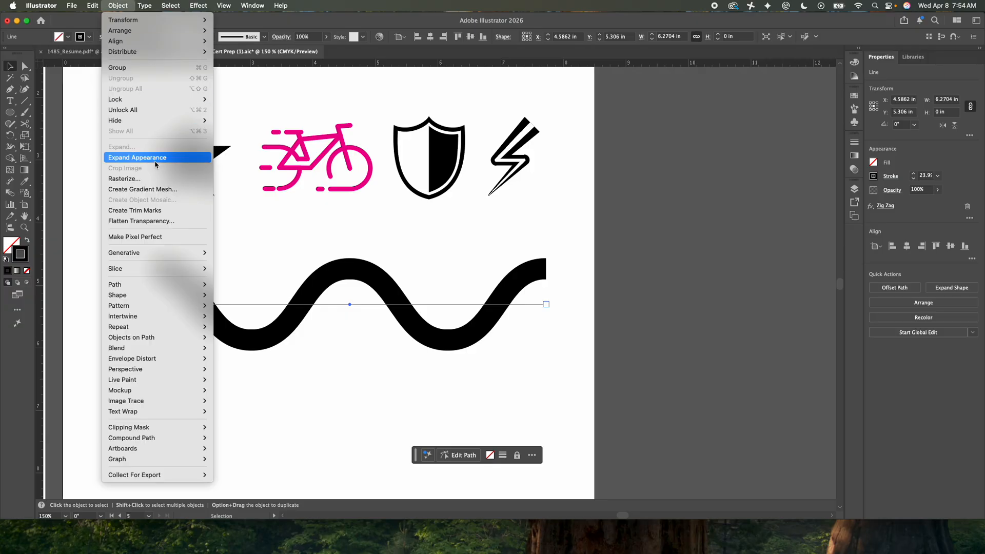
{"action": "left_click", "coordinate": [138, 158]}
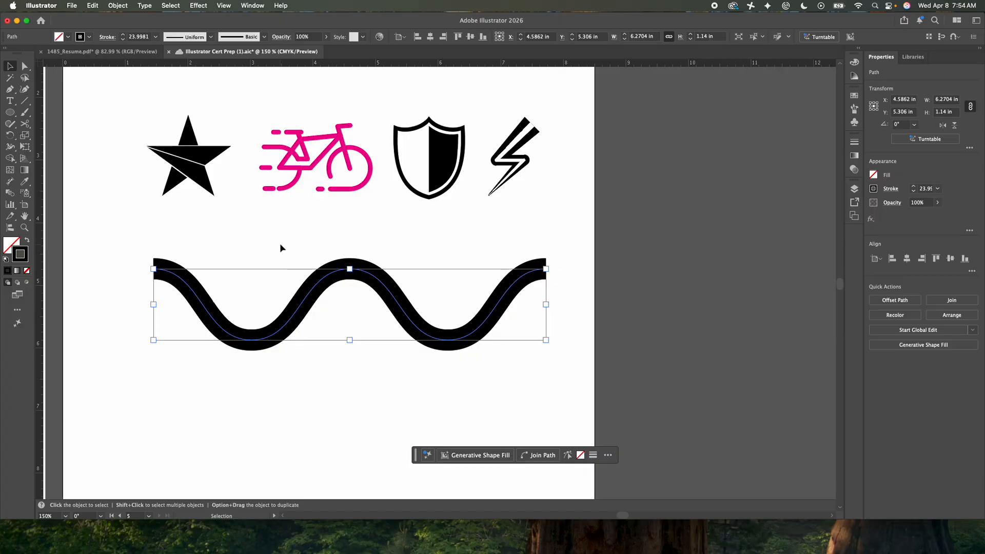
{"action": "left_click", "coordinate": [126, 180]}
Select only the star, bicycle, shield and lightning icons and attach them to the wavy line with Objects on Path
{"action": "left_click_drag", "start_coordinate": [118, 99], "coordinate": [574, 338]}
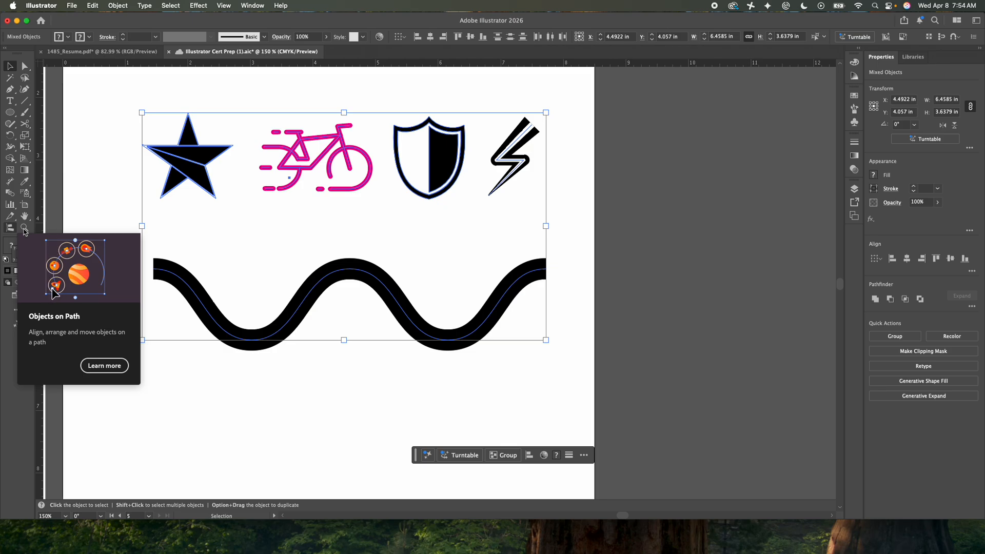
{"action": "left_click", "coordinate": [118, 146]}
{"action": "left_click_drag", "start_coordinate": [125, 116], "coordinate": [552, 185]}
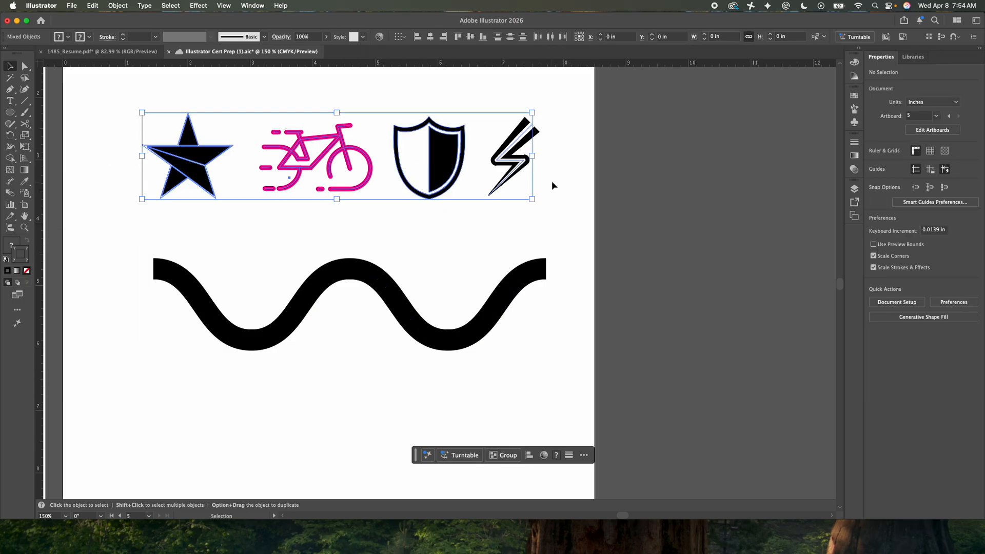
{"action": "left_click", "coordinate": [11, 229]}
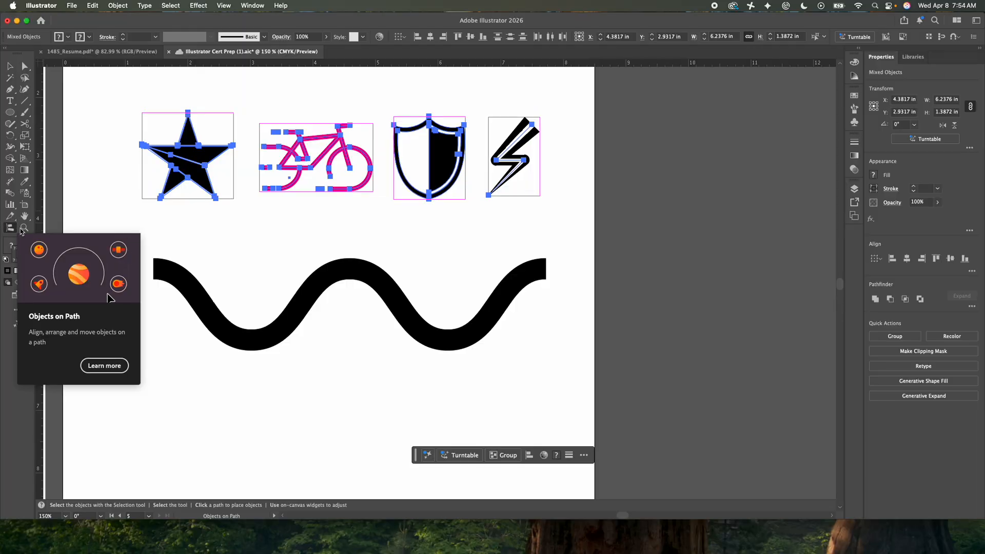
{"action": "left_click", "coordinate": [203, 306]}
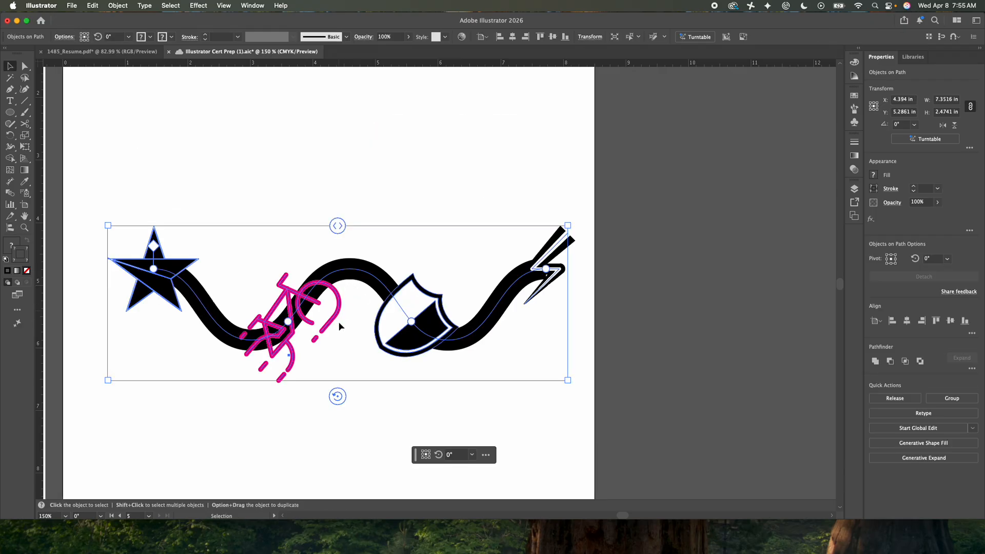
Rotate the icons on the path to 314.34° and try out their position and spacing handles
{"action": "left_click_drag", "start_coordinate": [287, 322], "coordinate": [270, 309]}
{"action": "left_click_drag", "start_coordinate": [338, 396], "coordinate": [338, 395]}
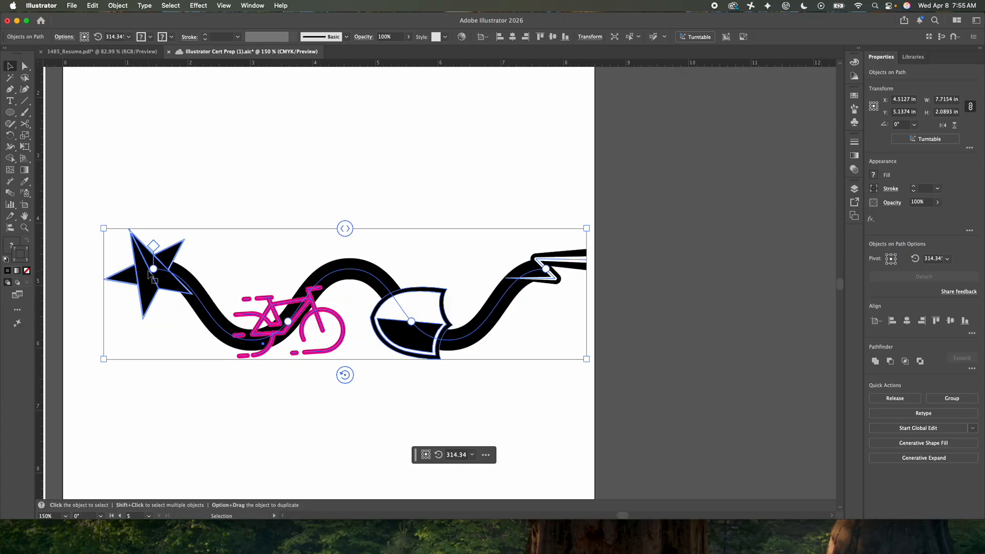
{"action": "left_click_drag", "start_coordinate": [154, 246], "coordinate": [155, 268]}
{"action": "left_click", "coordinate": [153, 247]}
{"action": "mouse_move", "coordinate": [345, 229]}
{"action": "left_mouse_down"}
{"action": "mouse_move", "coordinate": [257, 220]}
{"action": "mouse_move", "coordinate": [346, 220]}
{"action": "left_mouse_up"}
Try sliding the lightning bolt back along the wavy path from its end
{"action": "left_click", "coordinate": [545, 269]}
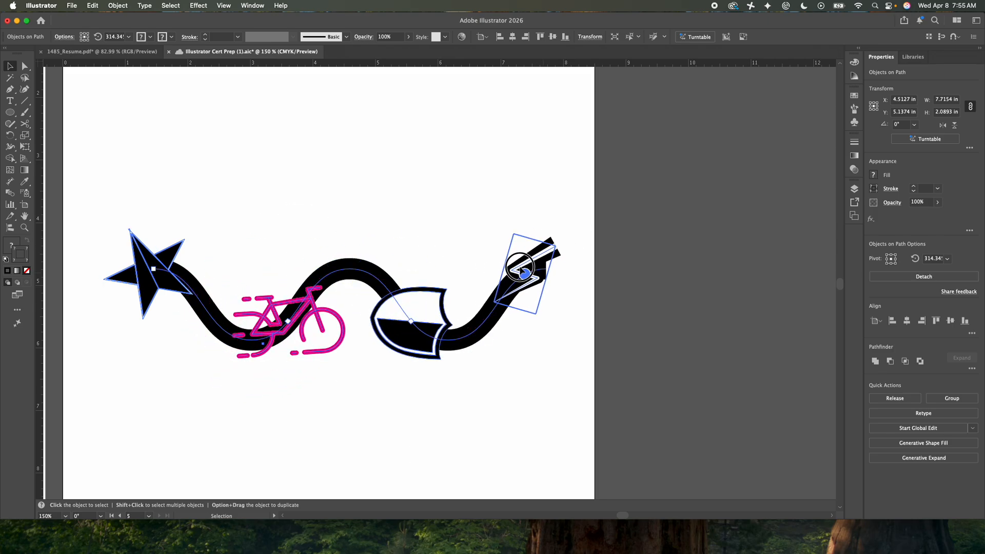
{"action": "left_click", "coordinate": [547, 269]}
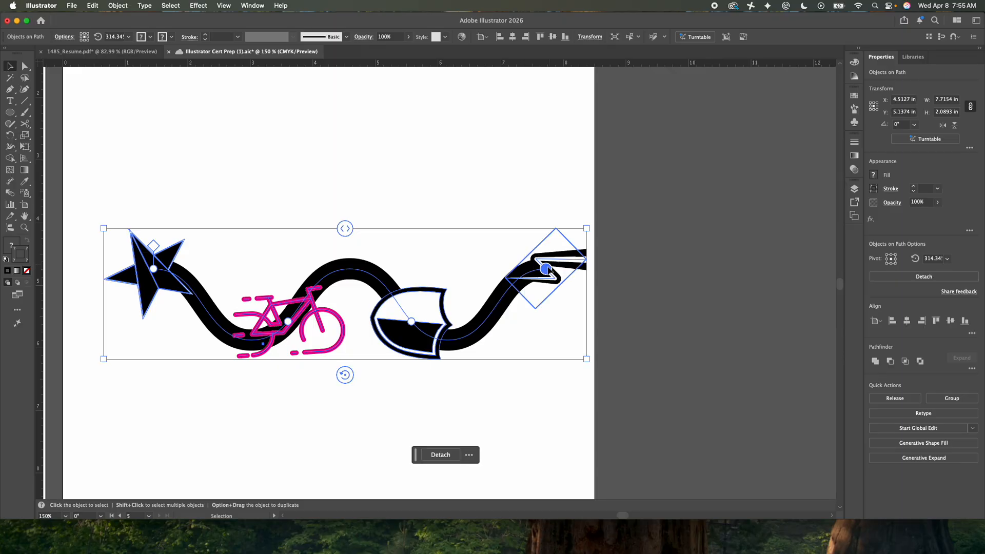
{"action": "left_click", "coordinate": [545, 268]}
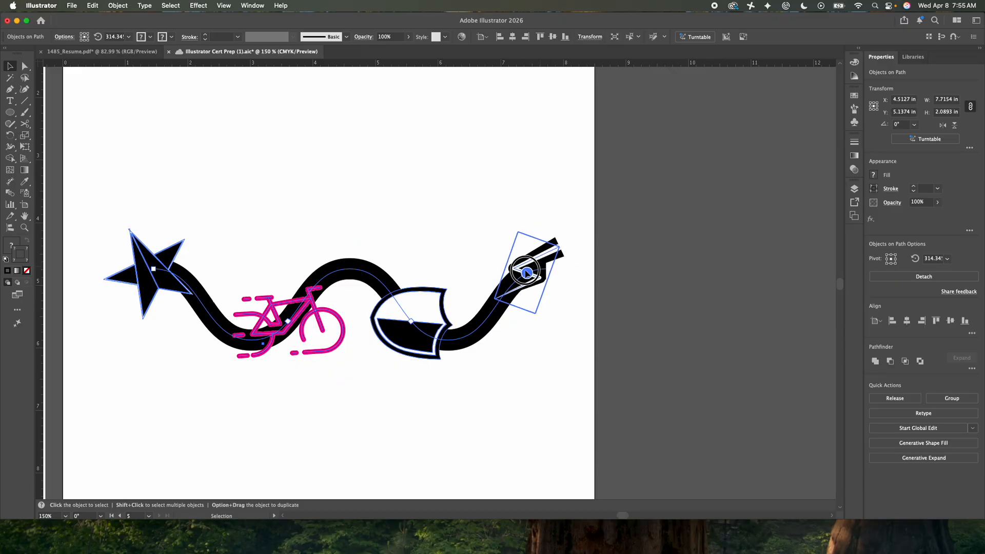
{"action": "left_click", "coordinate": [545, 268]}
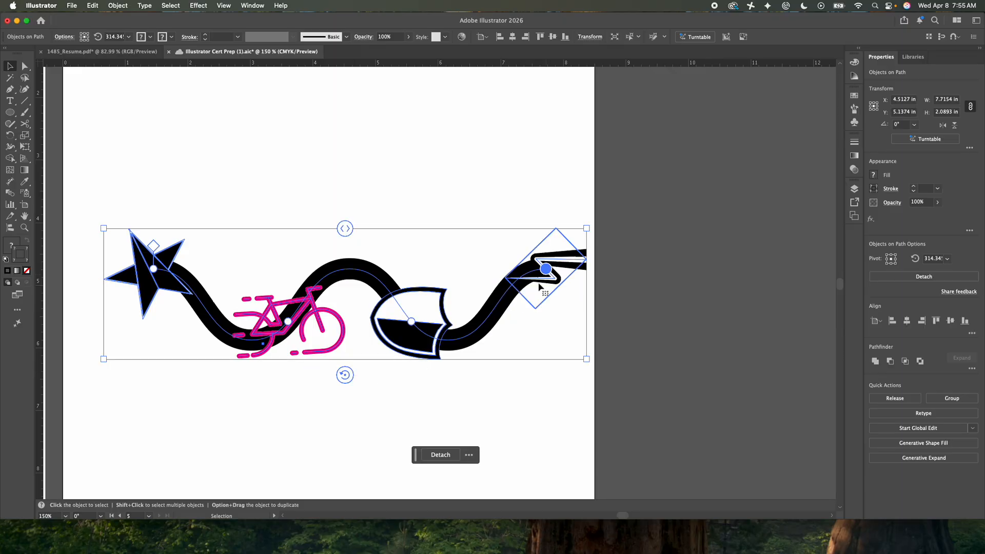
Rotate the icons on the path to 328.28° and try sliding the shield along the curve
{"action": "mouse_move", "coordinate": [345, 375]}
{"action": "left_mouse_down"}
{"action": "mouse_move", "coordinate": [337, 376]}
{"action": "mouse_move", "coordinate": [356, 376]}
{"action": "mouse_move", "coordinate": [330, 374]}
{"action": "mouse_move", "coordinate": [342, 373]}
{"action": "left_mouse_up"}
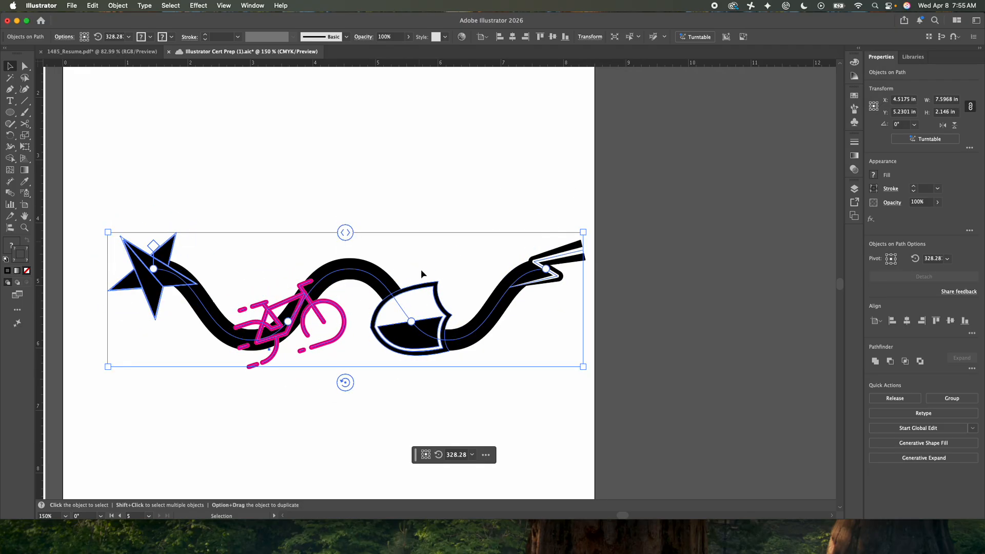
{"action": "left_click", "coordinate": [433, 303]}
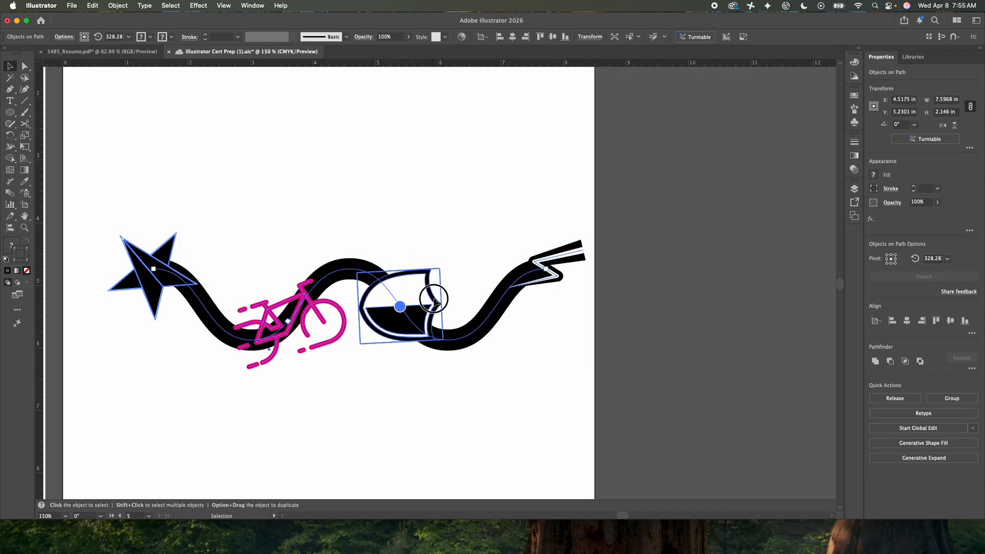
{"action": "left_click_drag", "start_coordinate": [433, 303], "coordinate": [444, 318]}
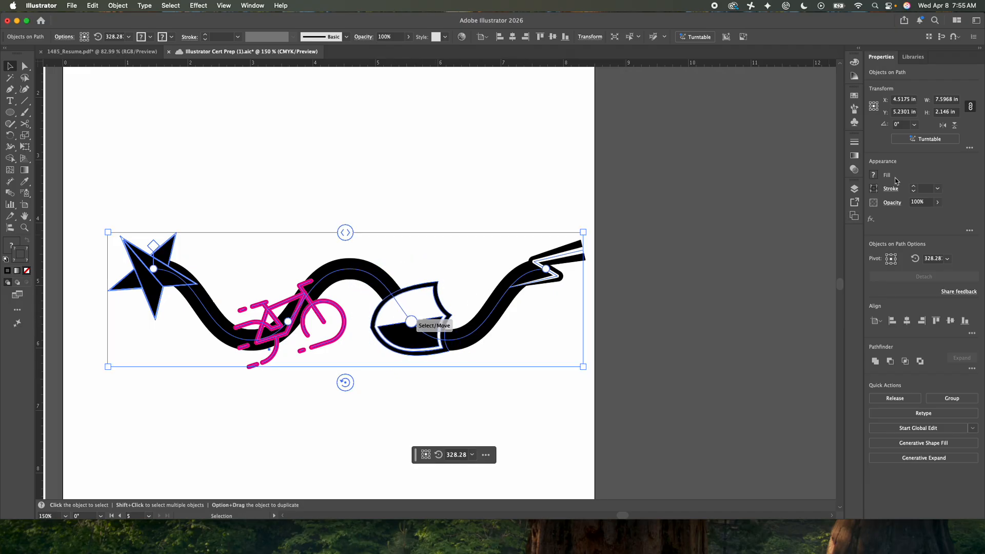
Save the document and move the wavy path with its icons up to the top of the artboard
{"action": "key", "text": "super+s"}
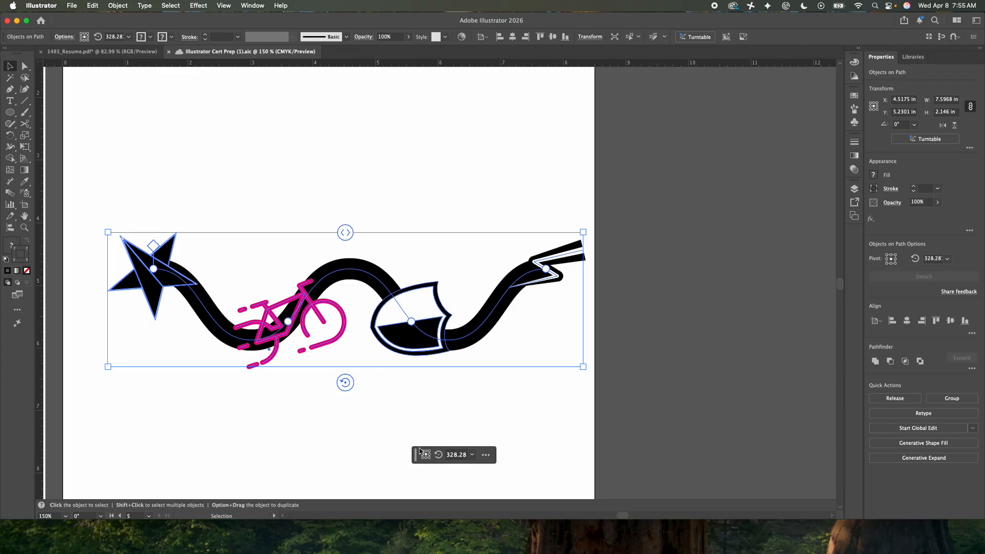
{"action": "left_click", "coordinate": [257, 189]}
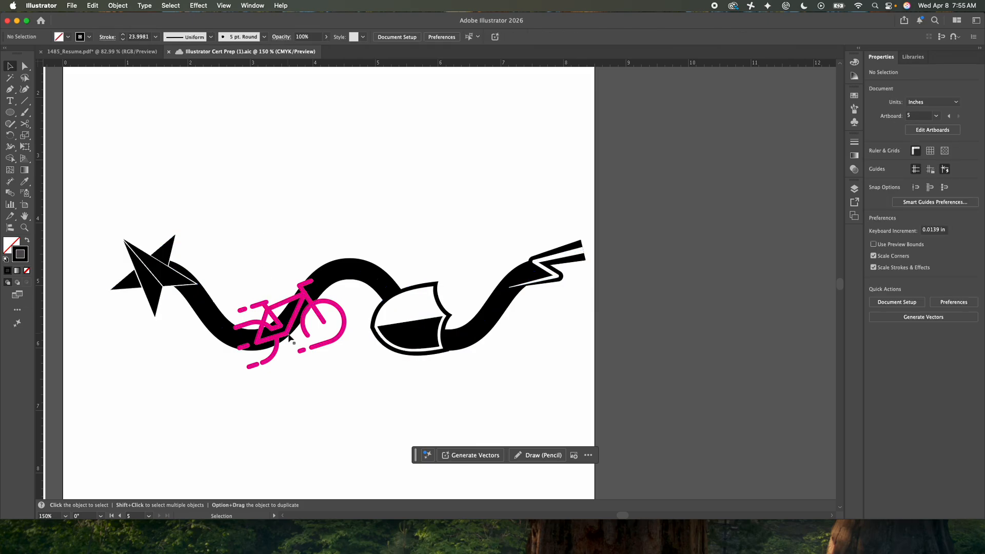
{"action": "left_click", "coordinate": [289, 183]}
{"action": "left_click_drag", "start_coordinate": [289, 183], "coordinate": [288, 179]}
{"action": "left_click", "coordinate": [326, 327]}
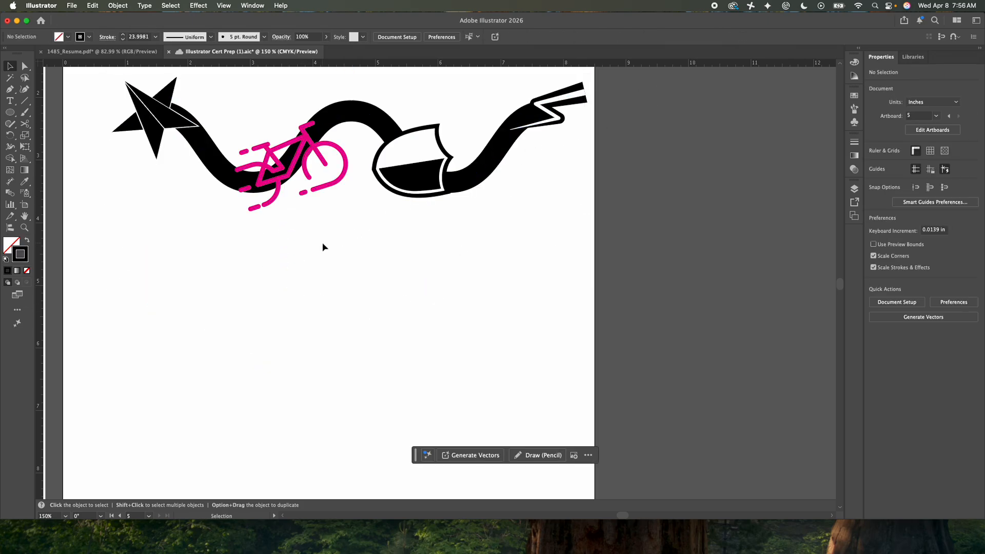
Move the large star under the GUIDES heading on Artboard 3 slightly to the right
{"action": "key", "text": "super+minus"}
{"action": "key", "text": "super+minus"}
{"action": "key", "text": "super+minus"}
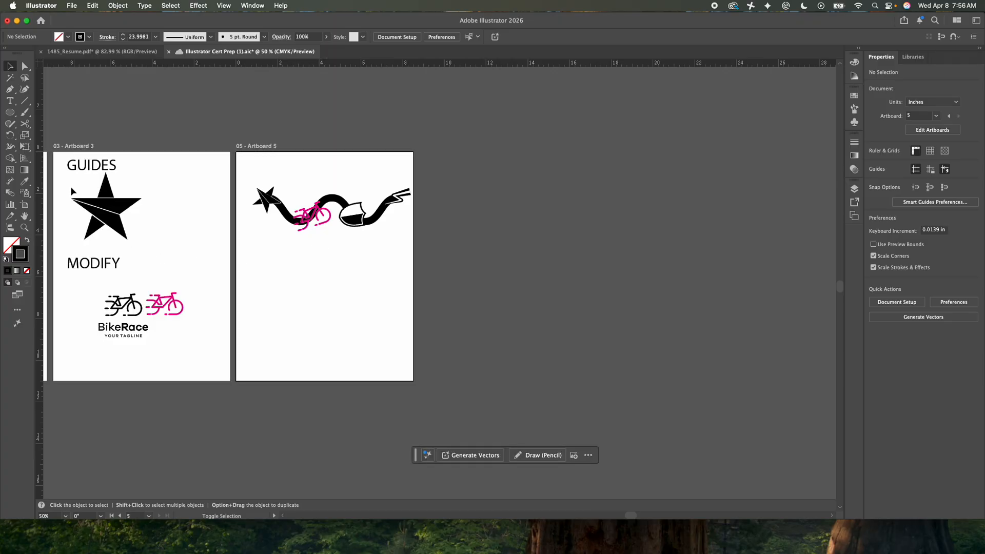
{"action": "scroll", "coordinate": [72, 190], "scroll_direction": "up", "scroll_amount": 3}
{"action": "left_click_drag", "start_coordinate": [120, 273], "coordinate": [264, 301]}
{"action": "left_click_drag", "start_coordinate": [311, 267], "coordinate": [348, 277]}
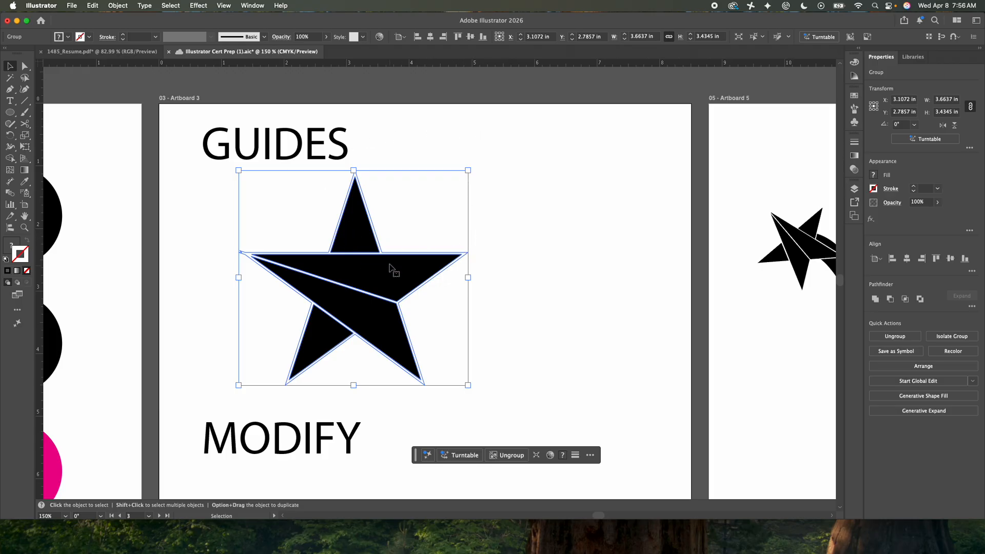
Convert the large star on Artboard 3 into guides and deselect it
{"action": "left_click", "coordinate": [253, 8]}
{"action": "mouse_move", "coordinate": [224, 8]}
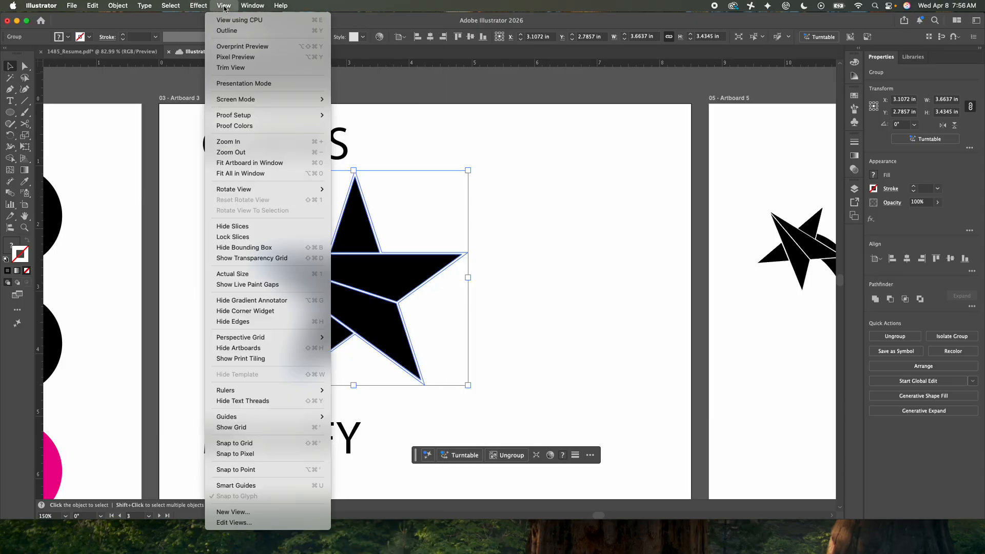
{"action": "mouse_move", "coordinate": [251, 418]}
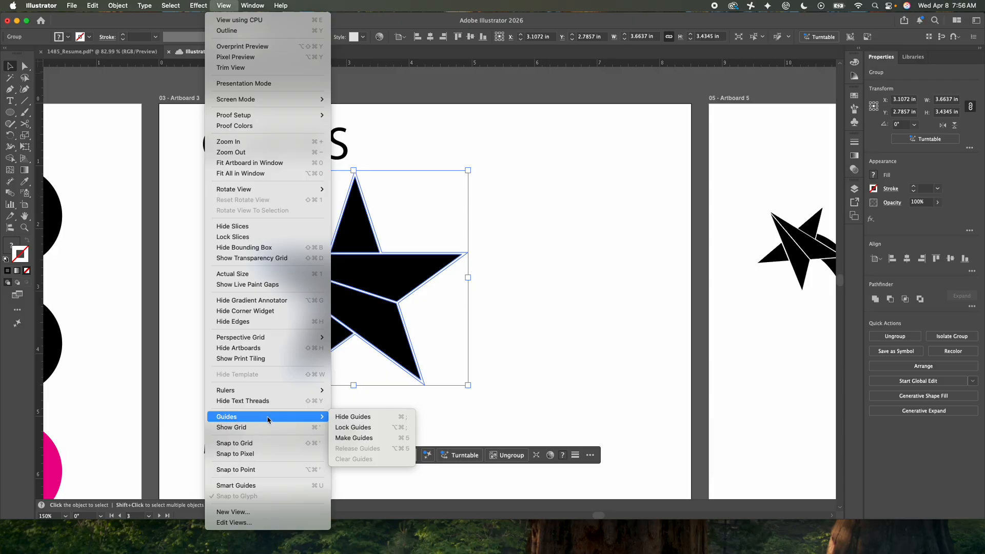
{"action": "left_click", "coordinate": [364, 439]}
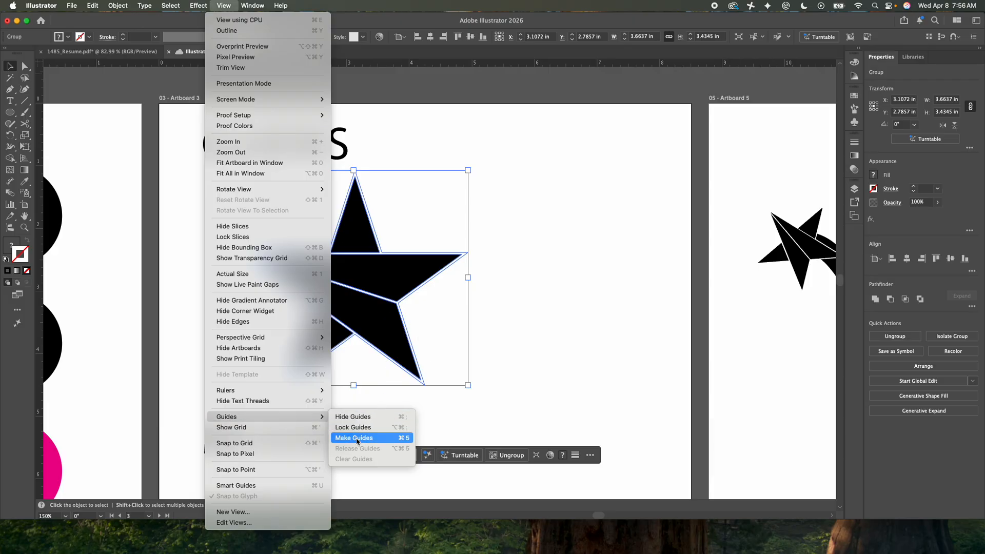
{"action": "left_click", "coordinate": [499, 271]}
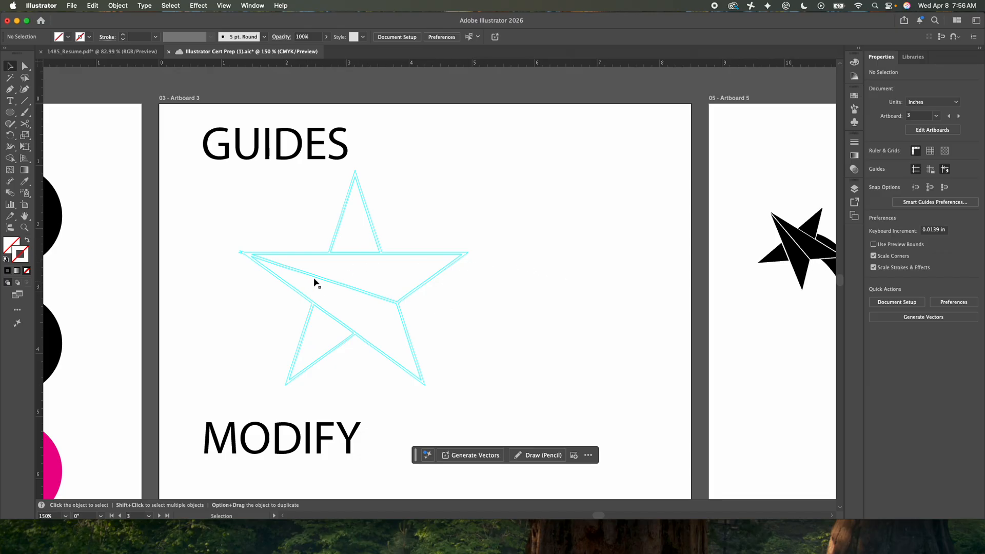
{"action": "scroll", "coordinate": [362, 291], "scroll_direction": "down", "scroll_amount": 3}
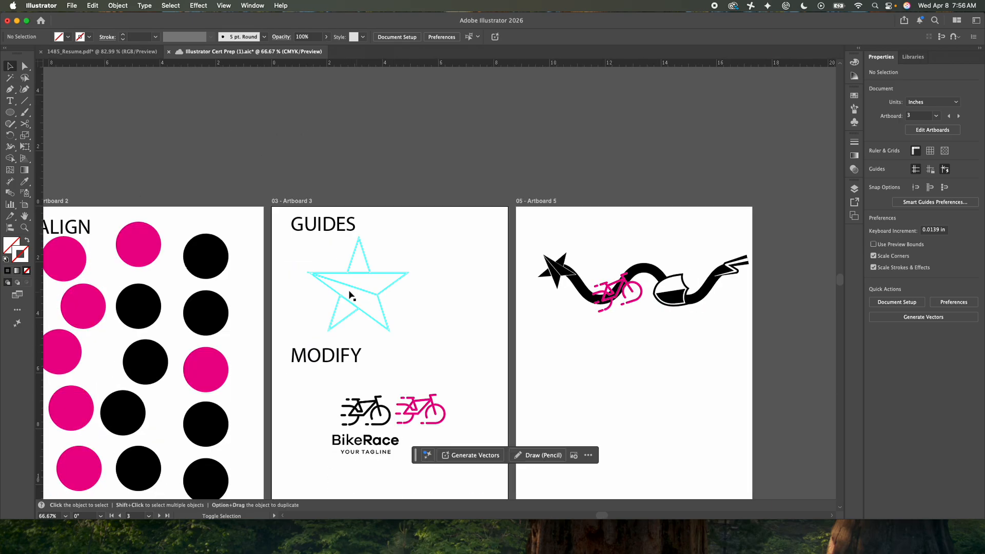
Draw a rectangle about 7.92 in wide and 10.53 in high just inside the edges of Artboard 5
{"action": "key", "text": "space"}
{"action": "left_click_drag", "start_coordinate": [613, 350], "coordinate": [304, 269]}
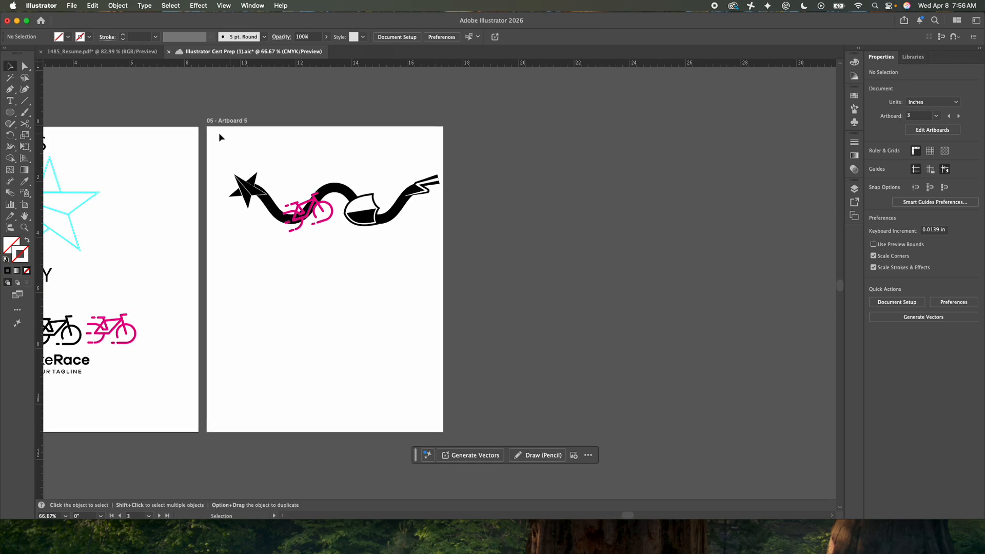
{"action": "left_click_drag", "start_coordinate": [9, 113], "coordinate": [40, 114]}
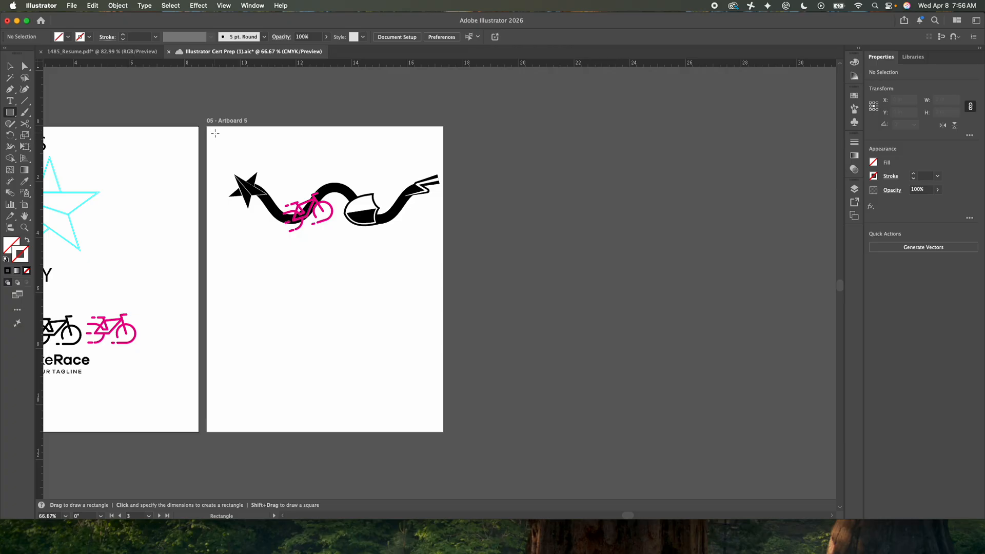
{"action": "mouse_move", "coordinate": [215, 133]}
{"action": "left_mouse_down"}
{"action": "mouse_move", "coordinate": [264, 169]}
{"action": "mouse_move", "coordinate": [409, 359]}
{"action": "mouse_move", "coordinate": [436, 426]}
{"action": "left_mouse_up"}
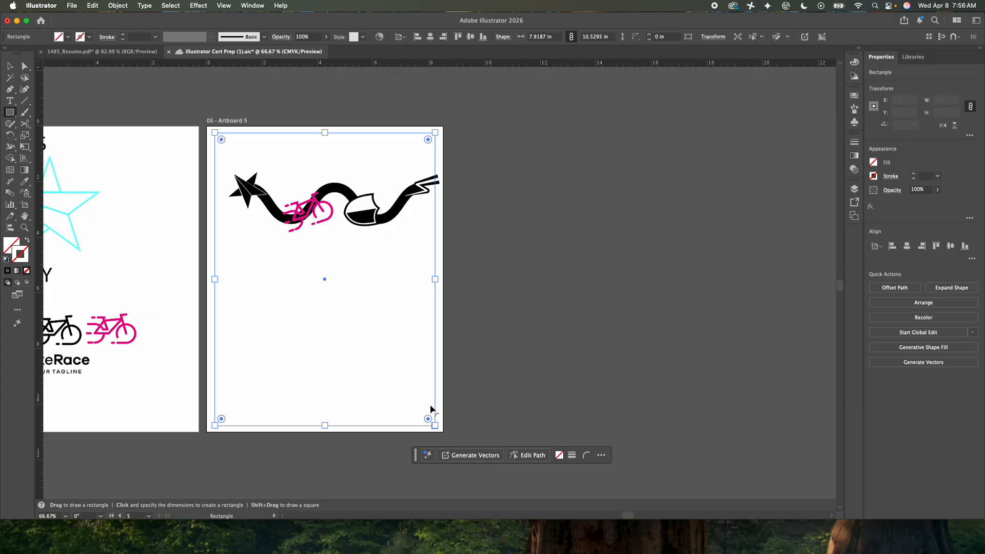
{"action": "key", "text": "v"}
{"action": "key", "text": "m"}
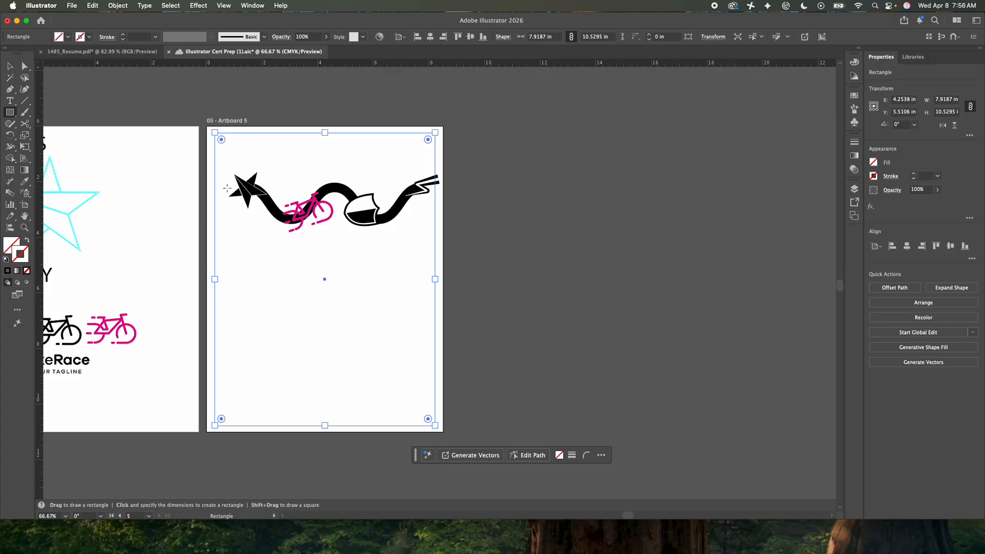
Convert the margin rectangle on Artboard 5 into guides and deselect it
{"action": "left_click", "coordinate": [224, 7]}
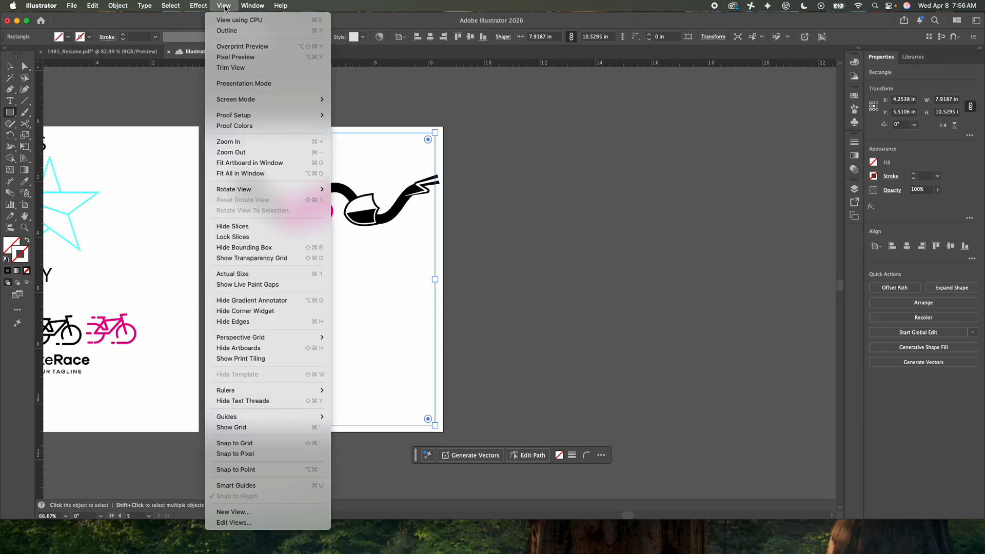
{"action": "mouse_move", "coordinate": [269, 416]}
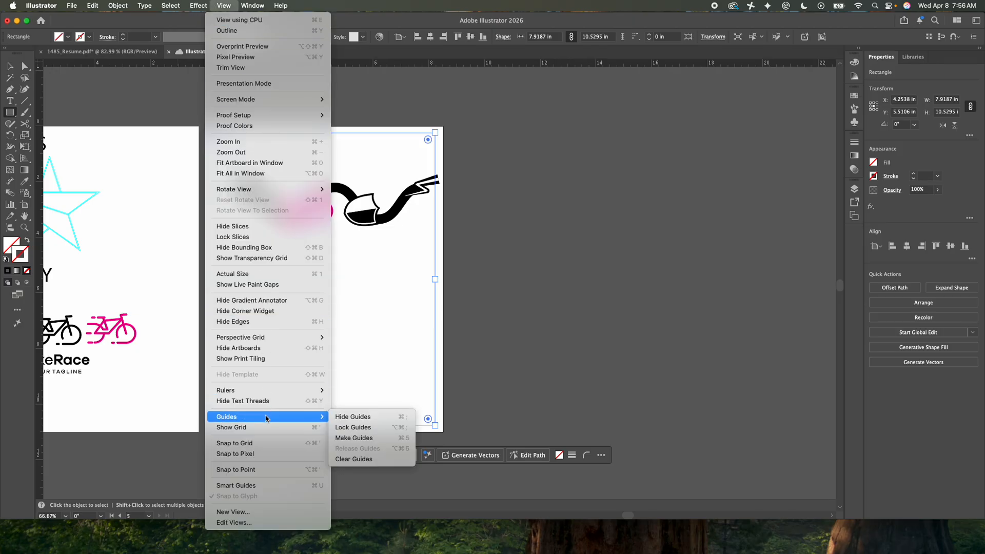
{"action": "left_click", "coordinate": [357, 439]}
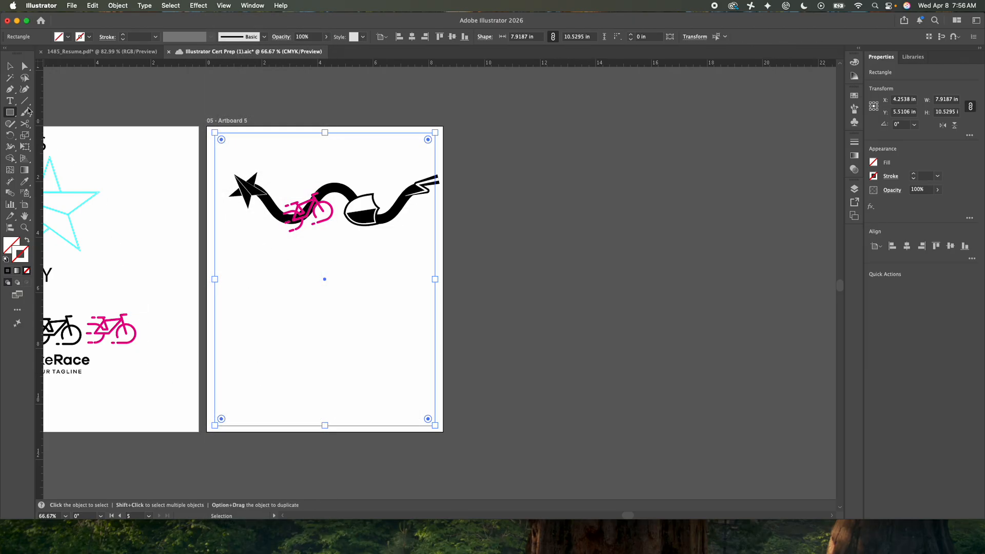
{"action": "left_click", "coordinate": [10, 65]}
{"action": "left_click", "coordinate": [131, 91]}
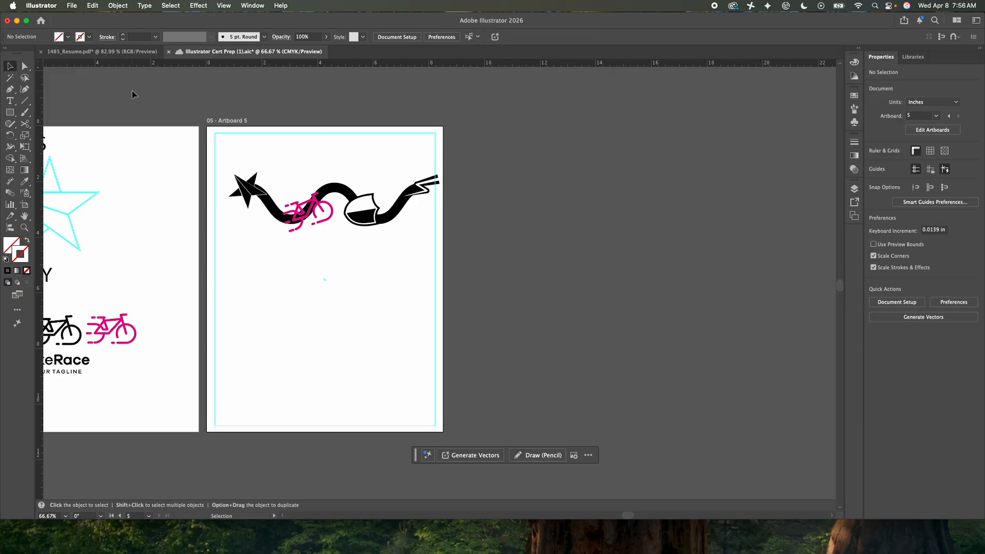
Select the rectangular guide on Artboard 5 and lock the document's guides
{"action": "left_click", "coordinate": [303, 133]}
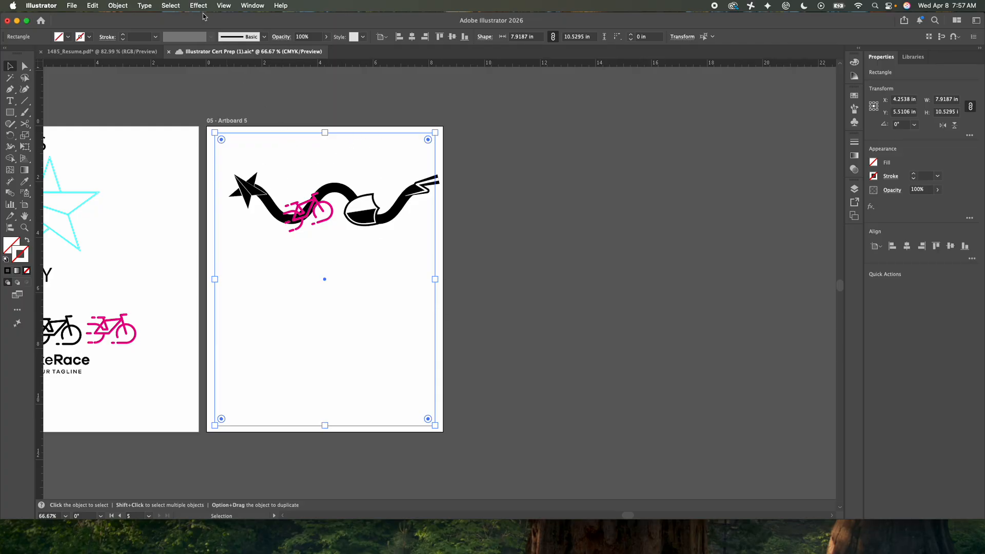
{"action": "left_click", "coordinate": [222, 7]}
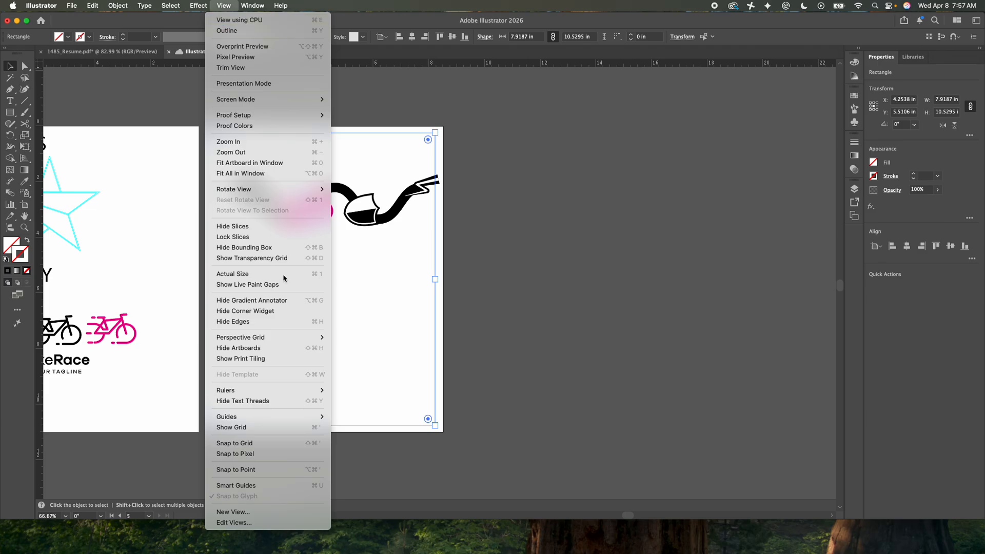
{"action": "mouse_move", "coordinate": [264, 420]}
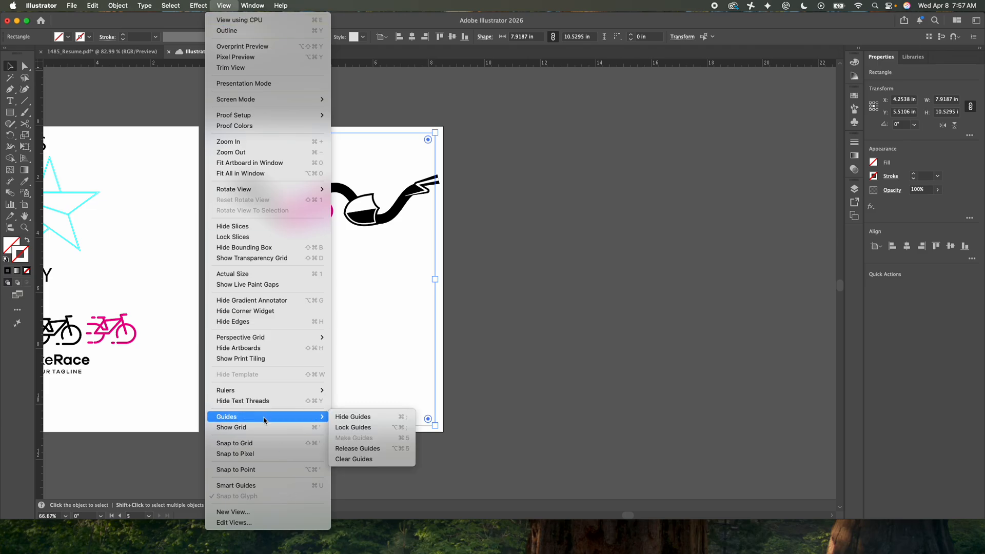
{"action": "left_click", "coordinate": [359, 427]}
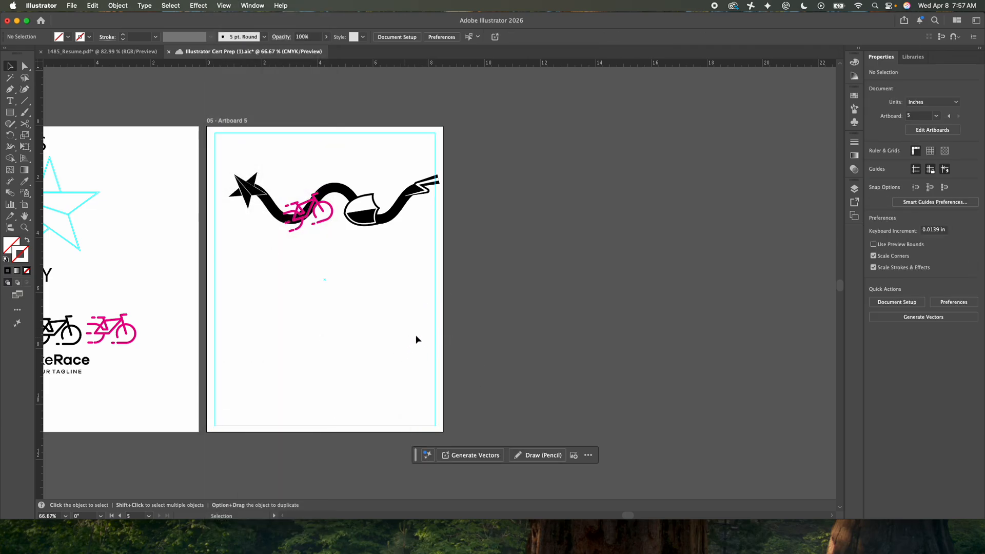